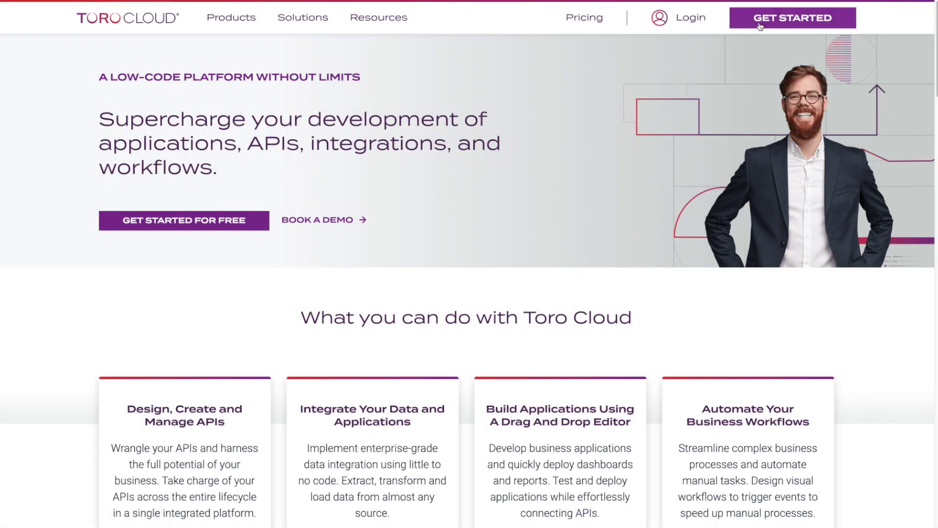
# - Open the Get Started for Free page from the Toro Cloud site header
pyautogui.click(760, 26)
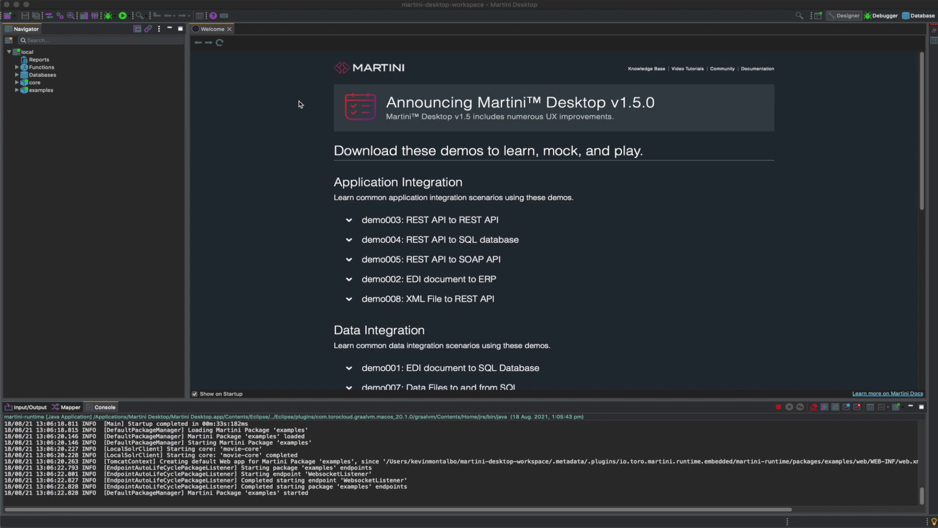
# - Install the demo009: Data File to Data File Transformations demo from the Welcome page
pyautogui.scroll(-3, 300, 104)
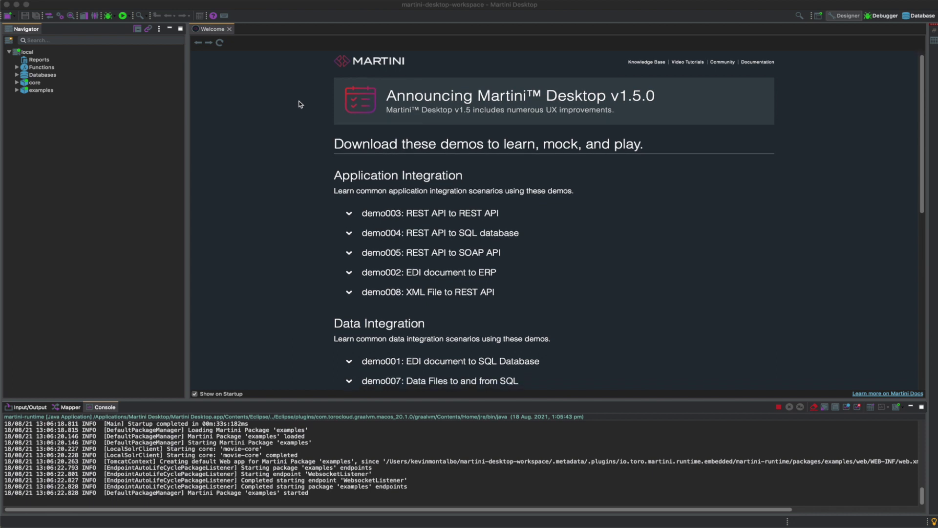
pyautogui.scroll(-1, 302, 107)
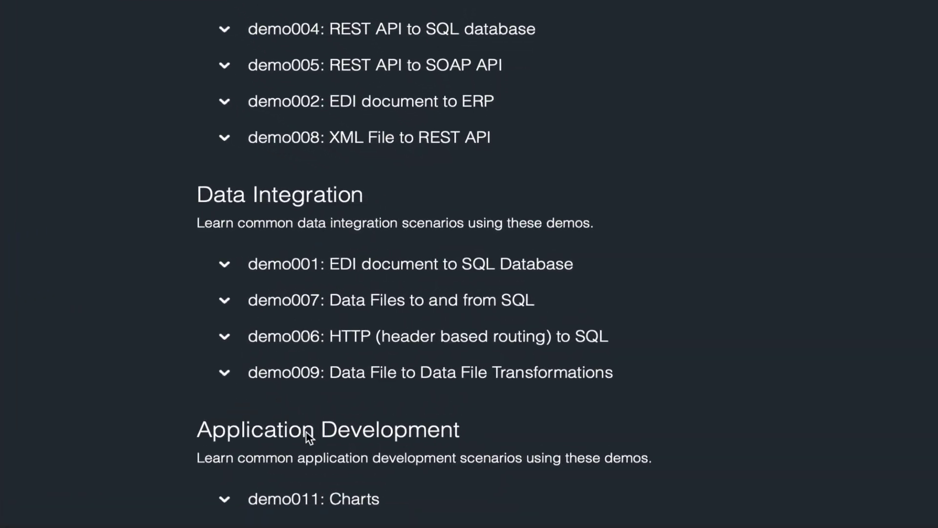
pyautogui.click(329, 378)
pyautogui.scroll(-5, 318, 373)
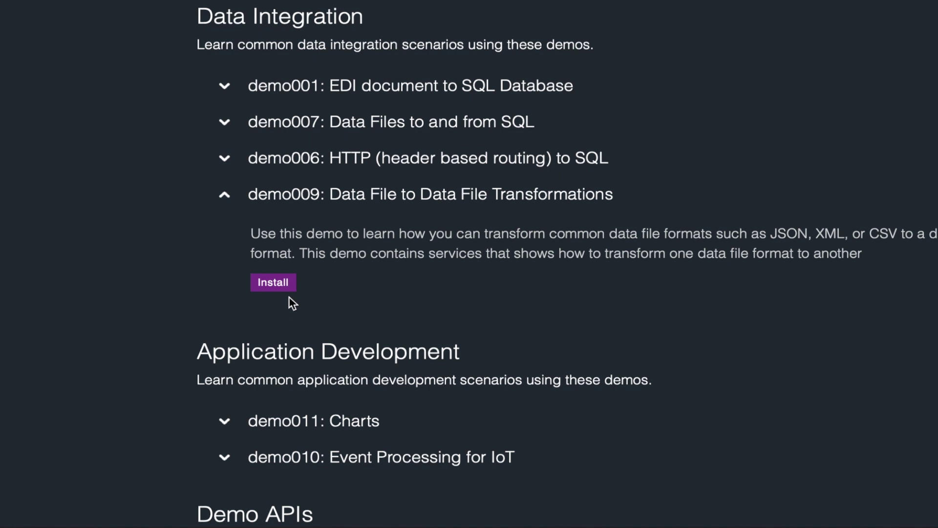
pyautogui.click(287, 283)
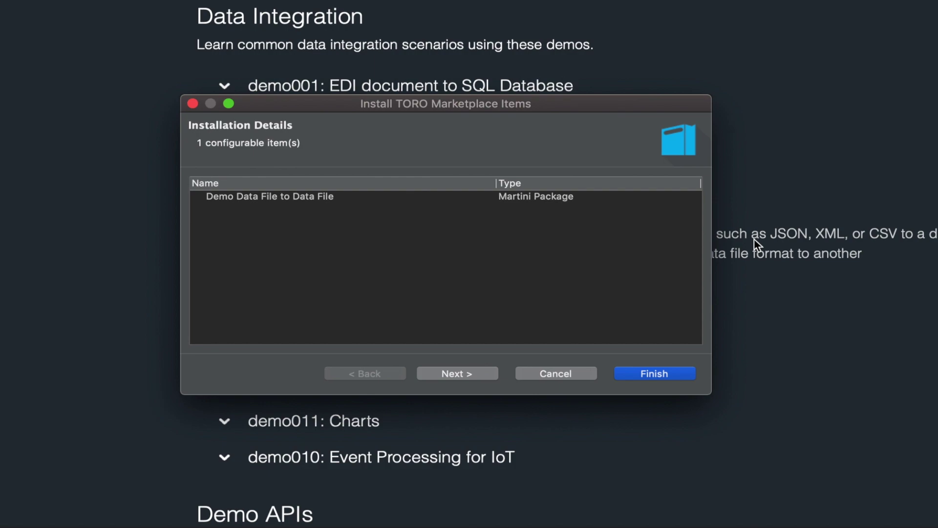
pyautogui.click(666, 374)
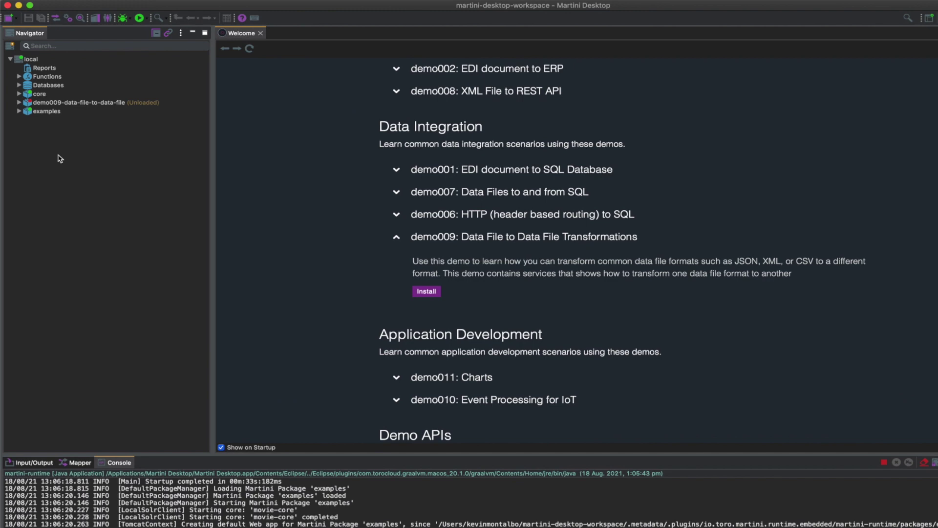
# - Start the demo009-data-file-to-data-file package from its Navigator context menu
pyautogui.rightClick(77, 169)
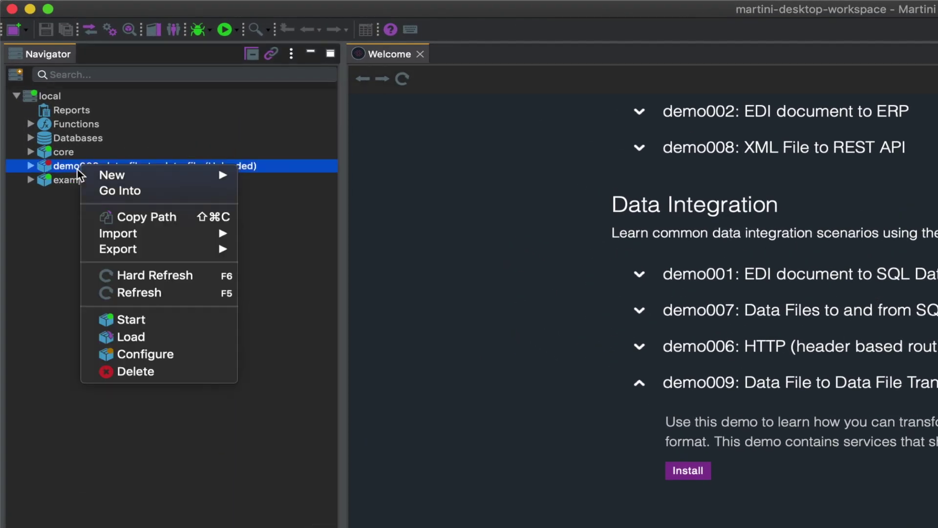
pyautogui.click(123, 320)
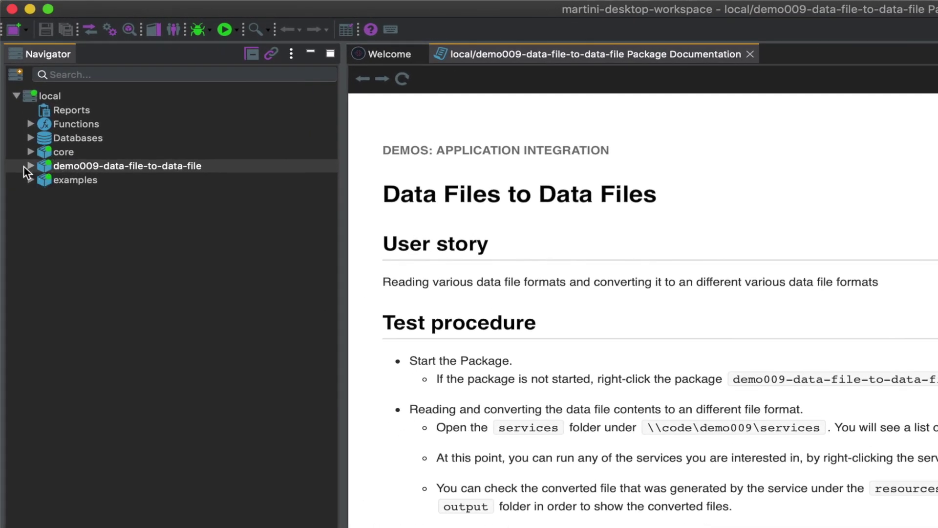
# - Expand demo009 > code > demo009 > services > xml, then resources > input in the Navigator
pyautogui.doubleClick(33, 166)
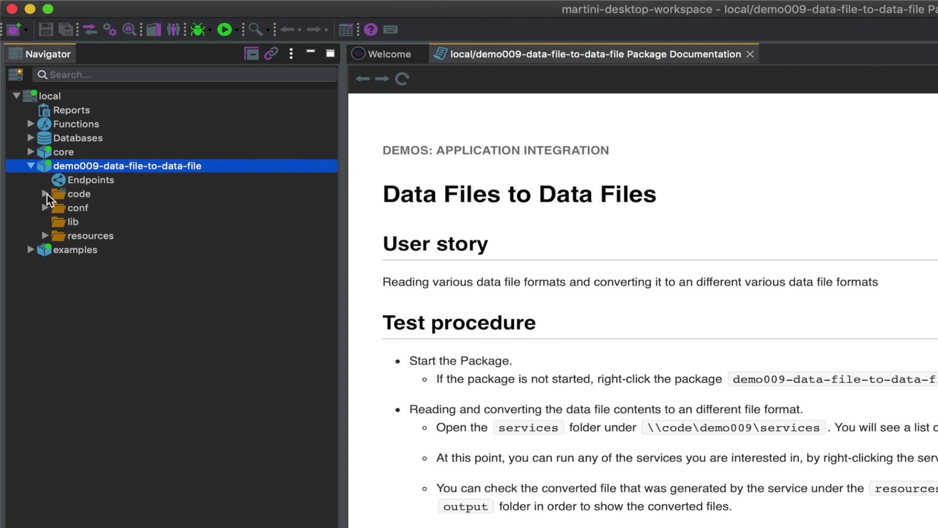
pyautogui.click(45, 193)
pyautogui.click(59, 208)
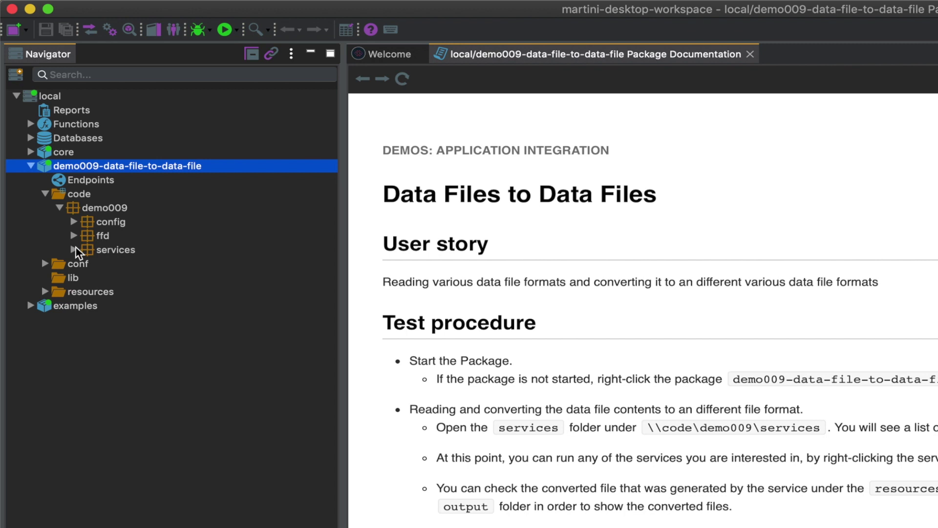
pyautogui.click(74, 250)
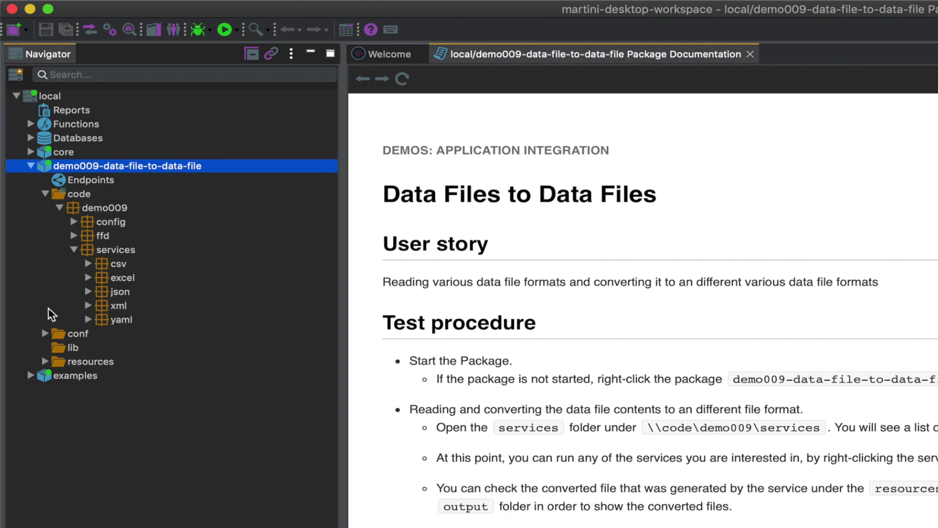
pyautogui.click(88, 306)
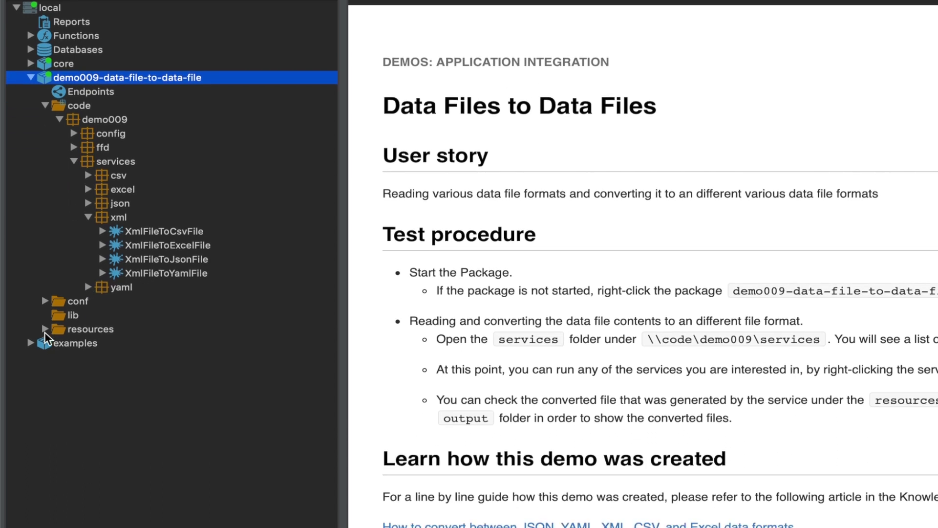
pyautogui.click(45, 330)
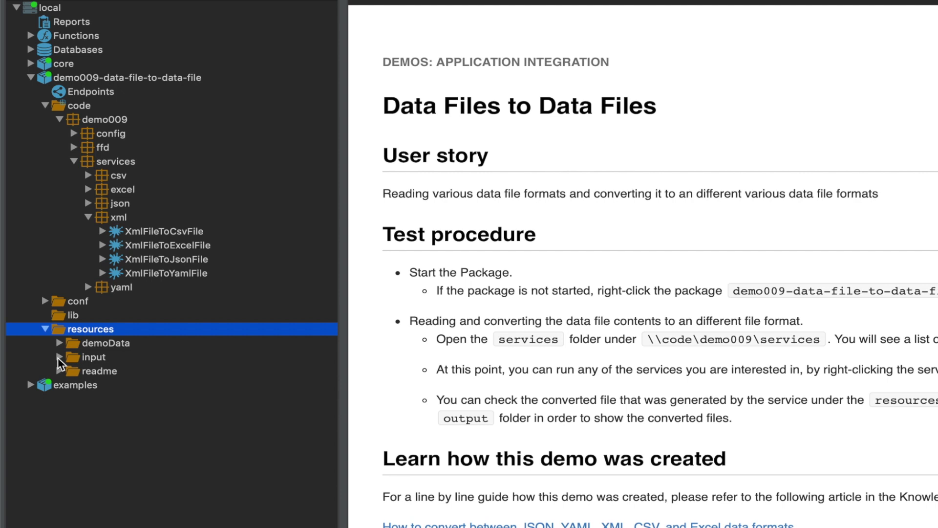
pyautogui.click(58, 357)
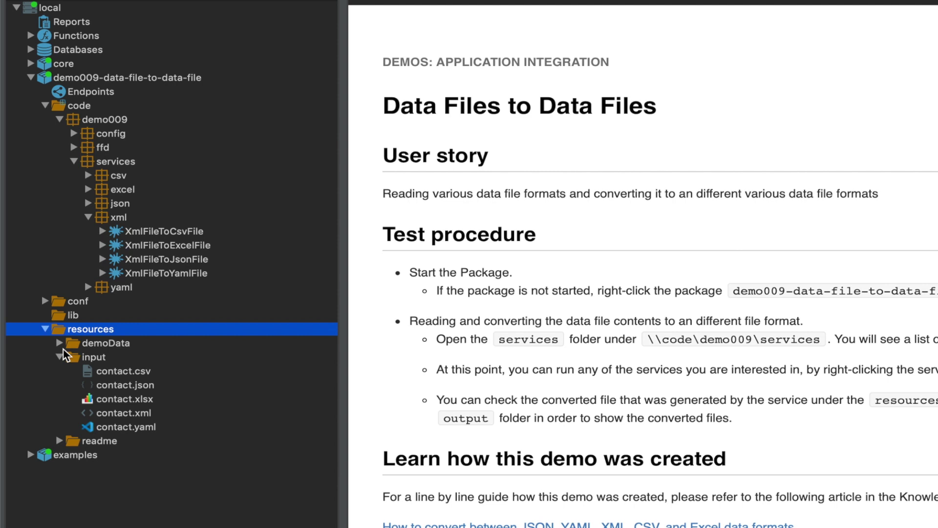
# - Open contact.xml from resources/input and expand its first two contact records
pyautogui.click(116, 413)
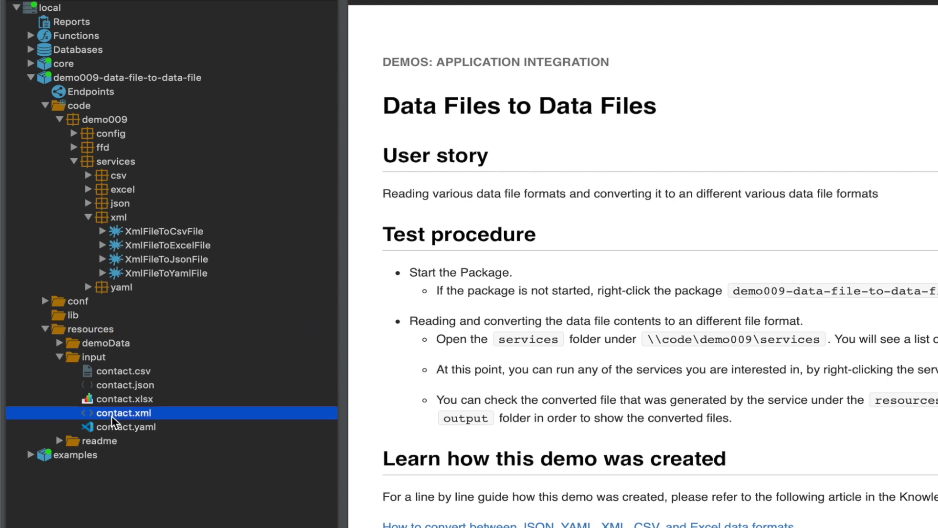
pyautogui.doubleClick(115, 414)
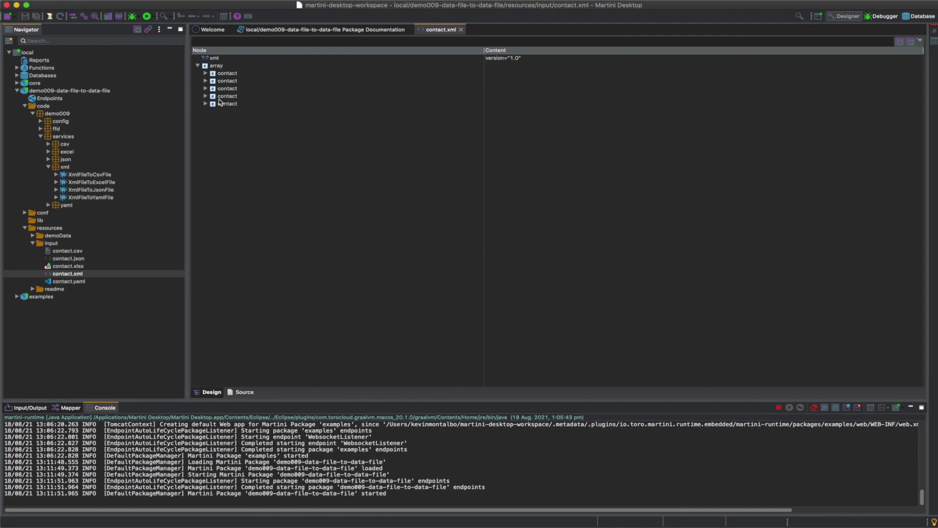
pyautogui.click(206, 86)
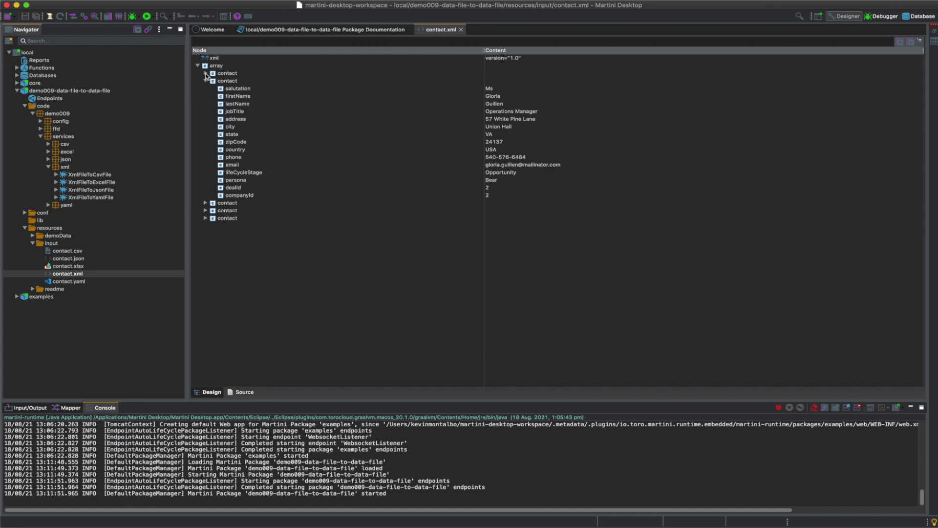
pyautogui.click(205, 74)
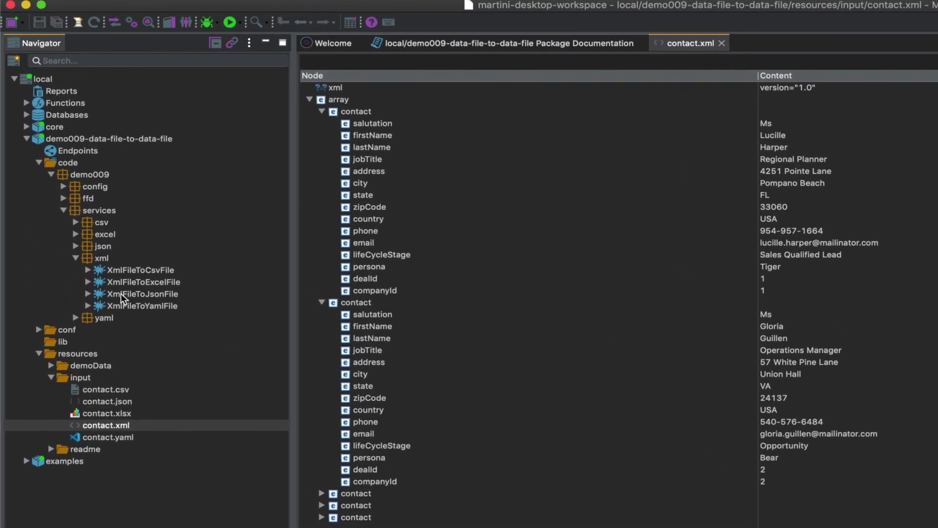
# - Run the XmlFileToJsonFile service without inputs until the console reports Service Completed
pyautogui.rightClick(121, 295)
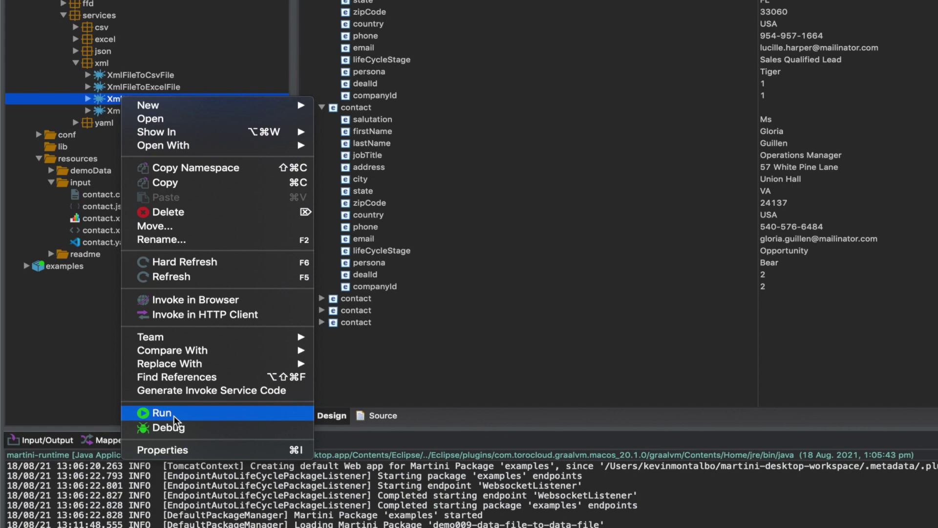
pyautogui.click(162, 414)
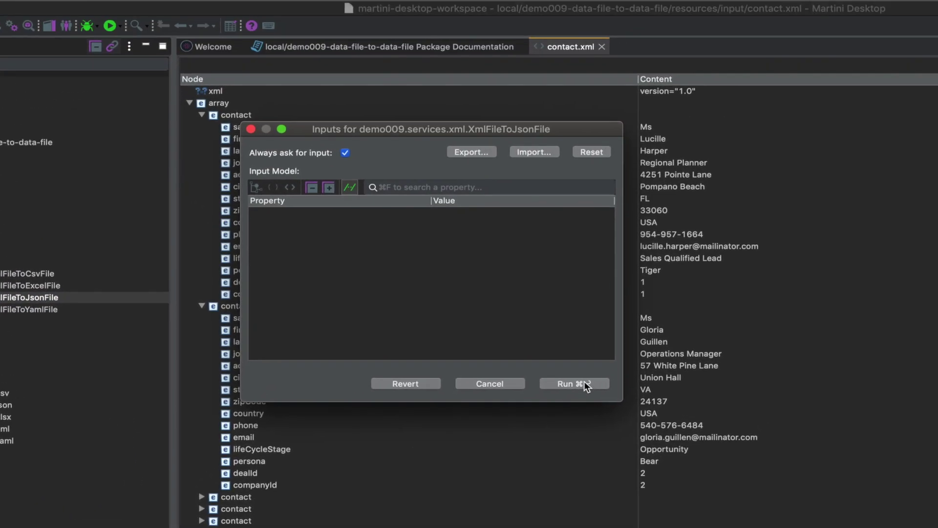
pyautogui.click(614, 332)
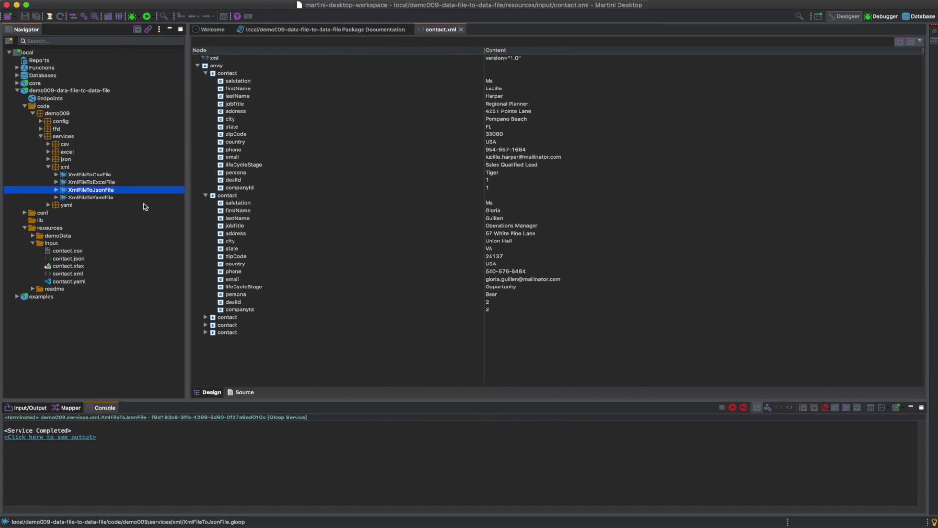
# - Collapse the input folder and refresh resources to reveal the generated output
pyautogui.click(362, 30)
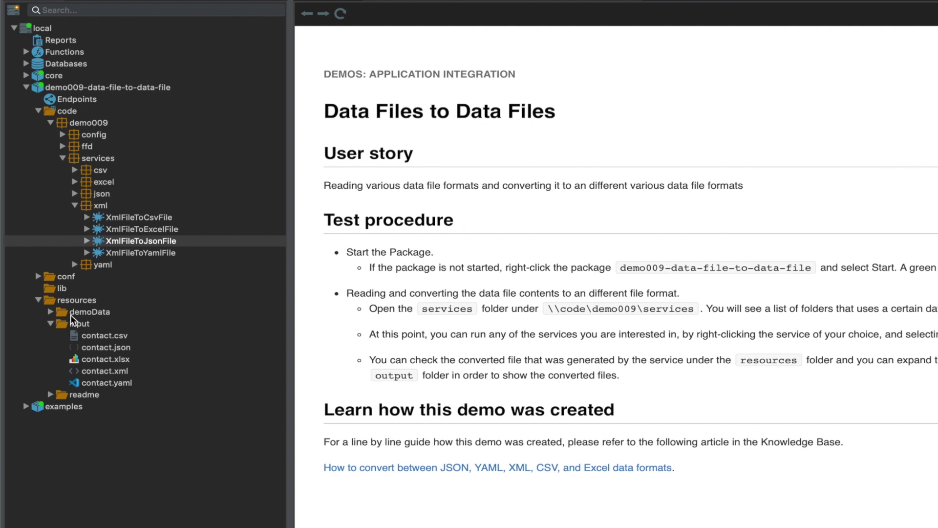
pyautogui.click(51, 325)
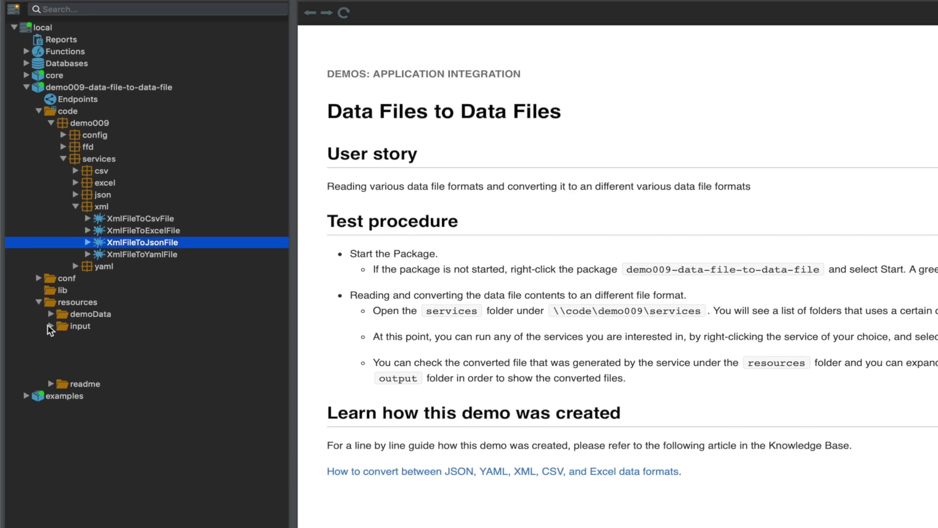
pyautogui.rightClick(82, 303)
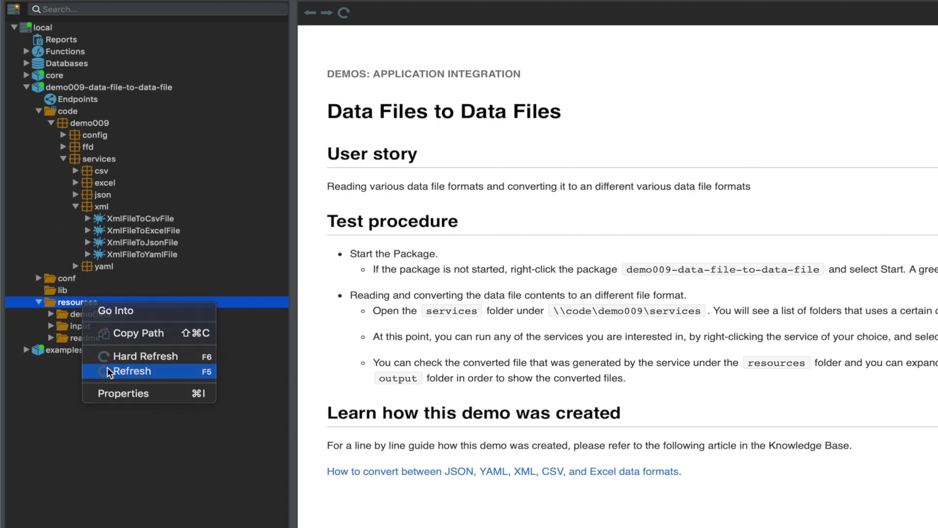
pyautogui.click(108, 372)
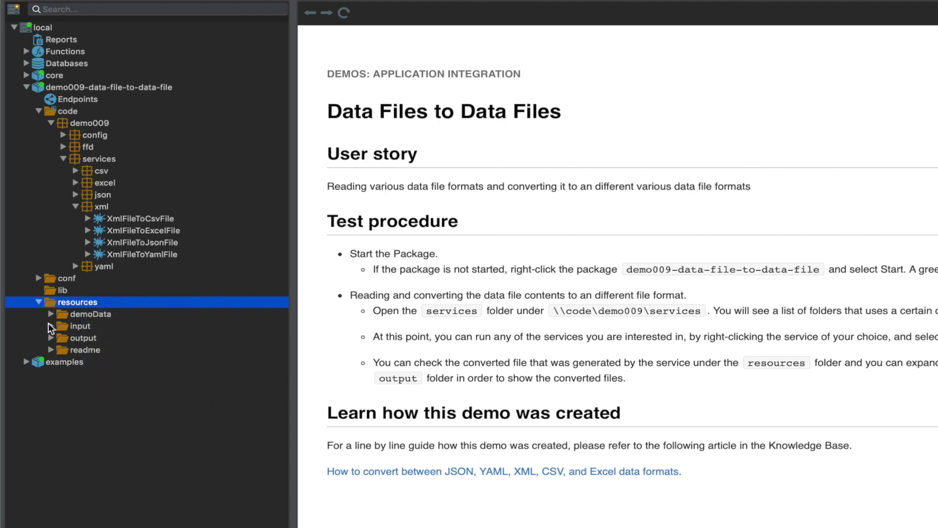
# - Open contact.json from resources/output/xml to view the converted JSON records
pyautogui.click(51, 337)
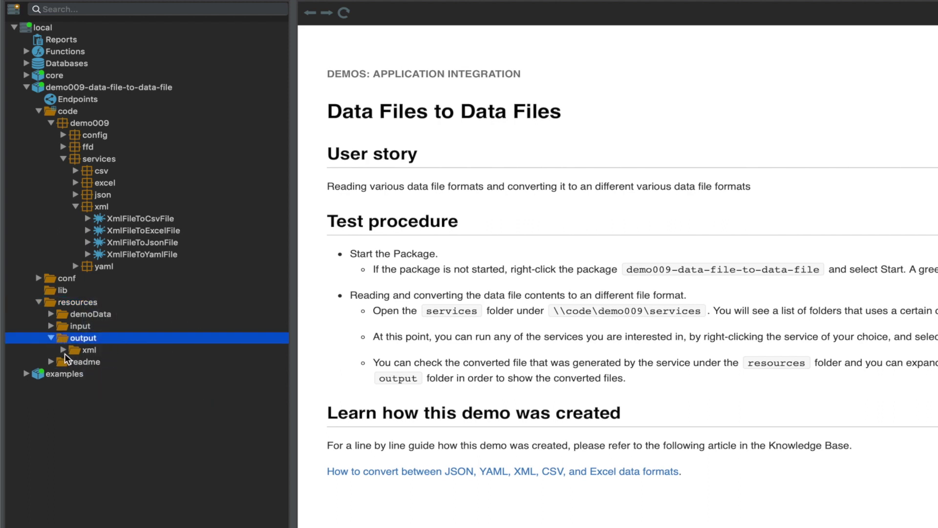
pyautogui.click(64, 351)
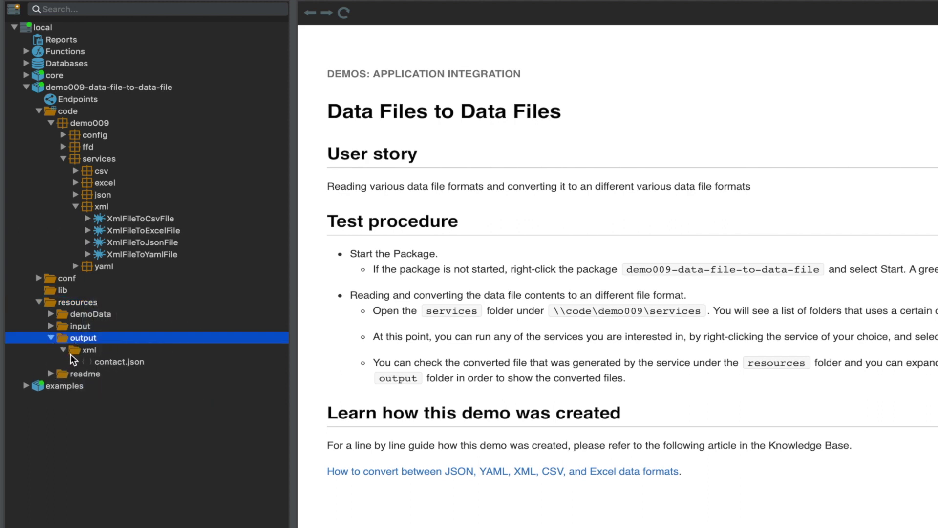
pyautogui.doubleClick(120, 362)
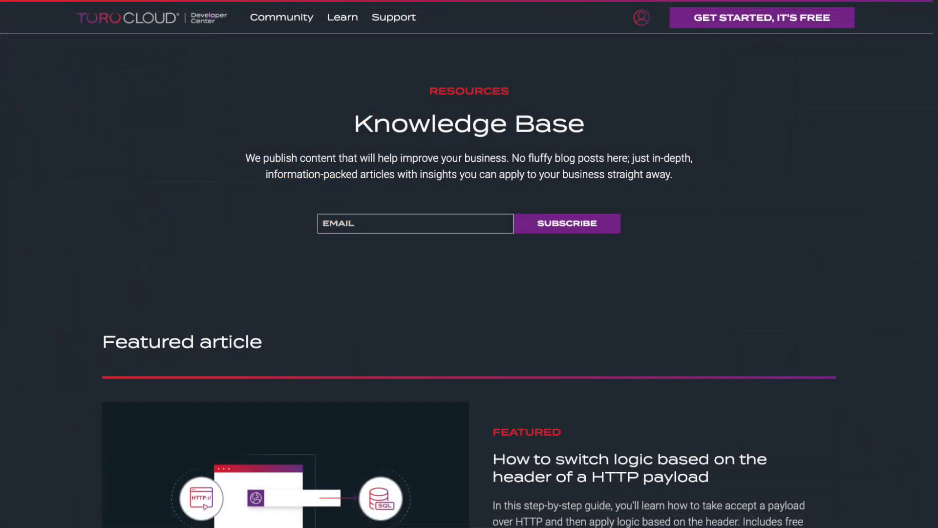
# - Scroll the Knowledge Base to the guide on converting between JSON, YAML, XML, CSV and Excel
pyautogui.scroll(-5, 470, 264)
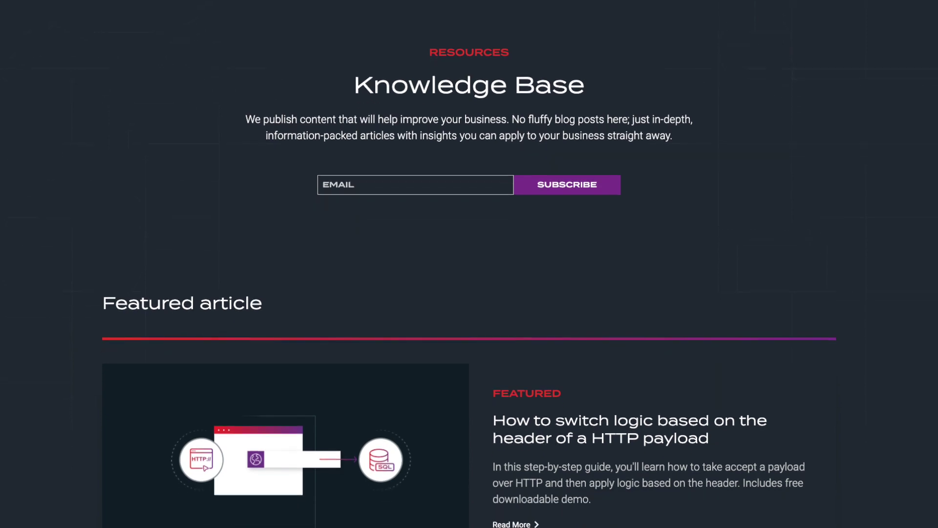
pyautogui.scroll(-10, 458, 264)
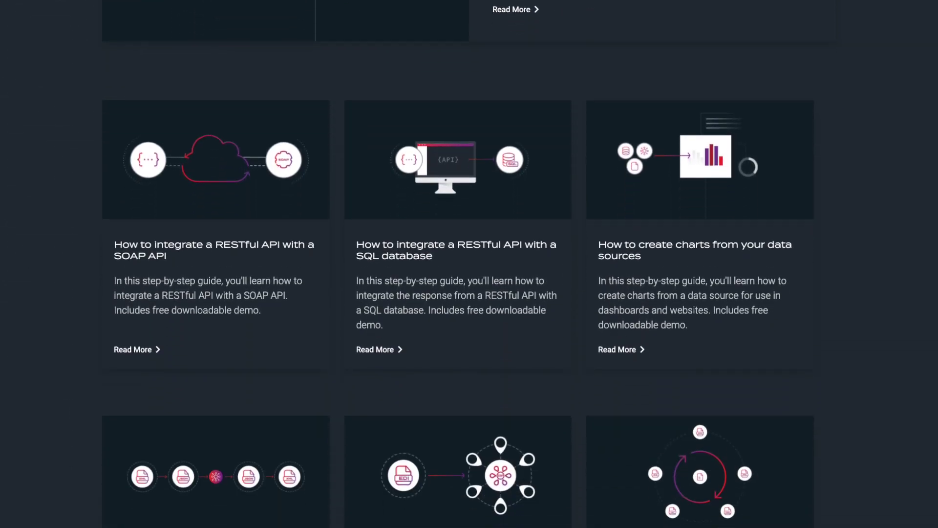
pyautogui.scroll(-1, 458, 264)
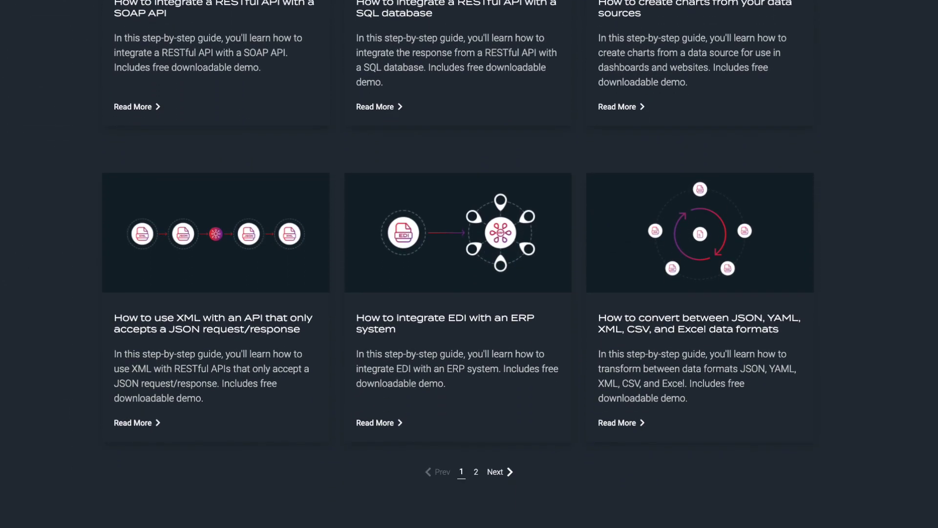